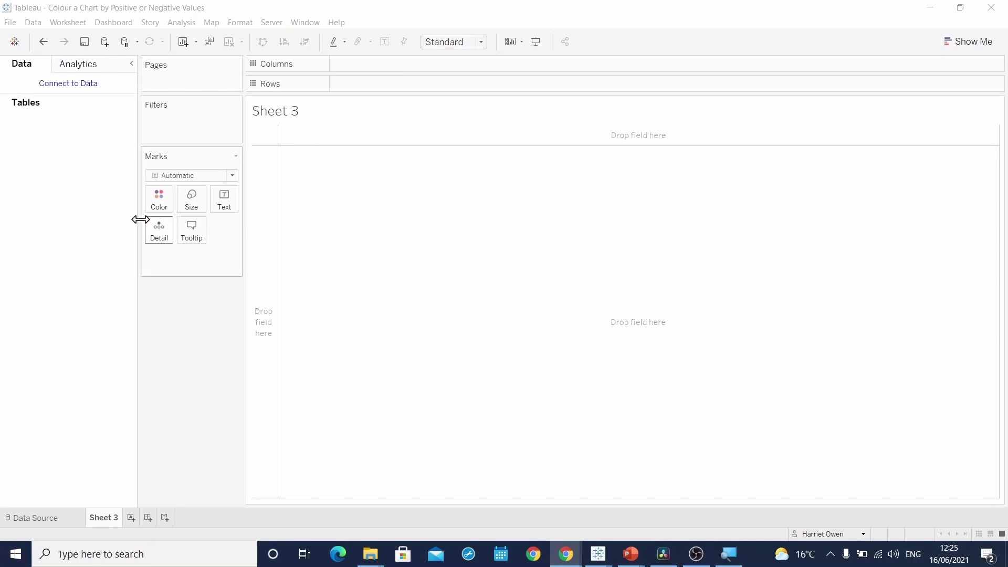
Connect to the saved Sample - Superstore data source and select the Order ID field
left_click(77, 84)
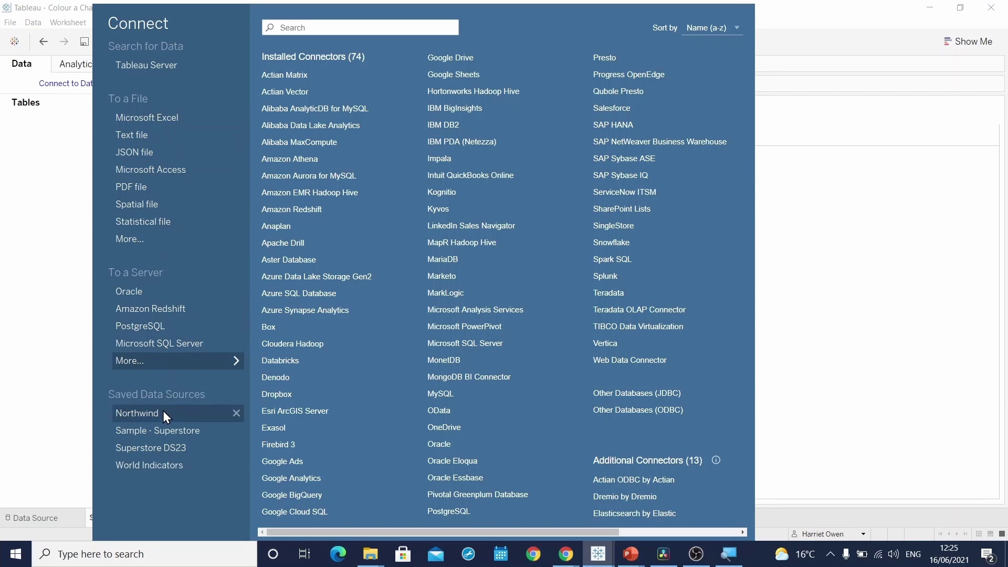
left_click(161, 431)
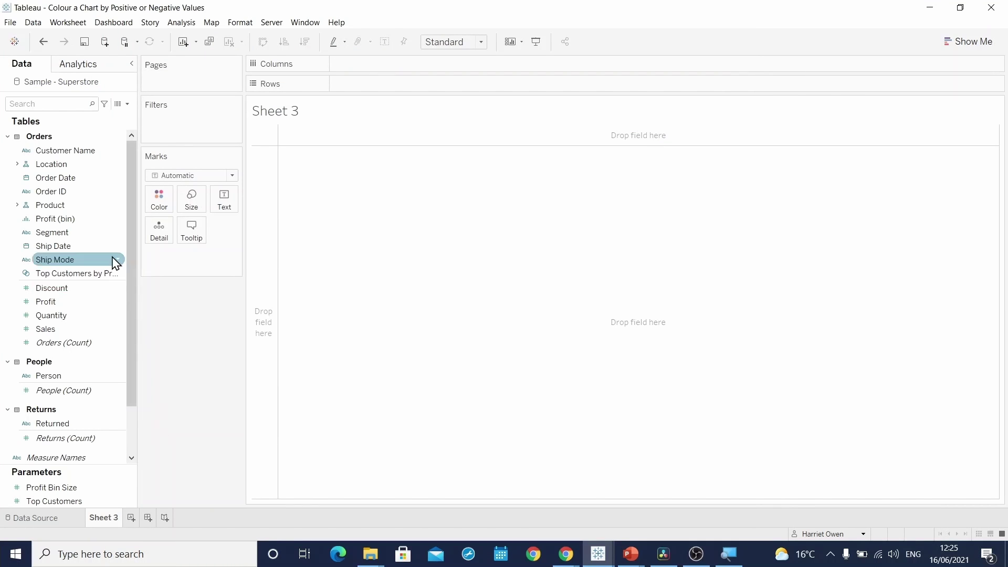
left_click(71, 196)
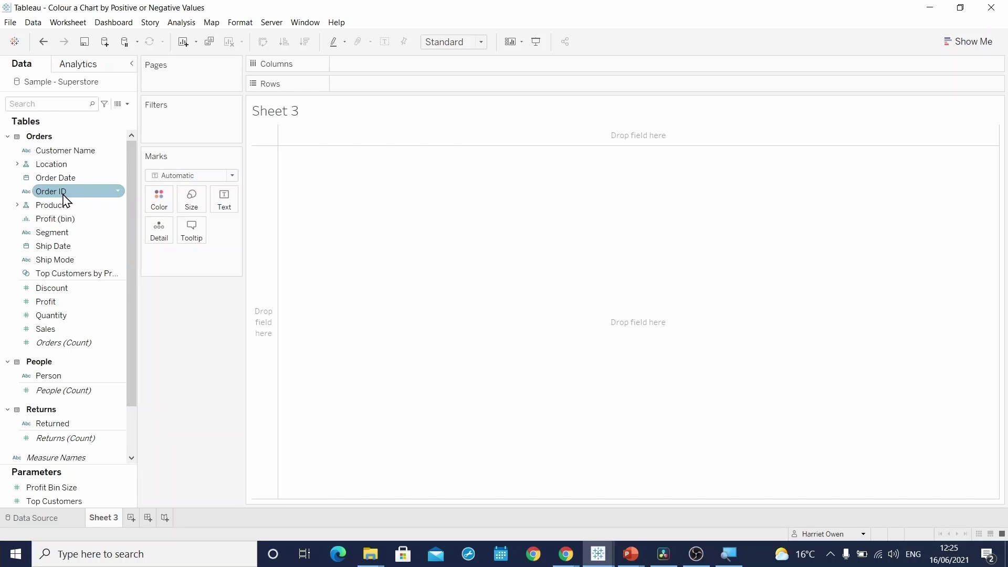
Place Order ID on Rows and add all 5,009 members despite the size warning
left_click_drag(70, 196, 381, 93)
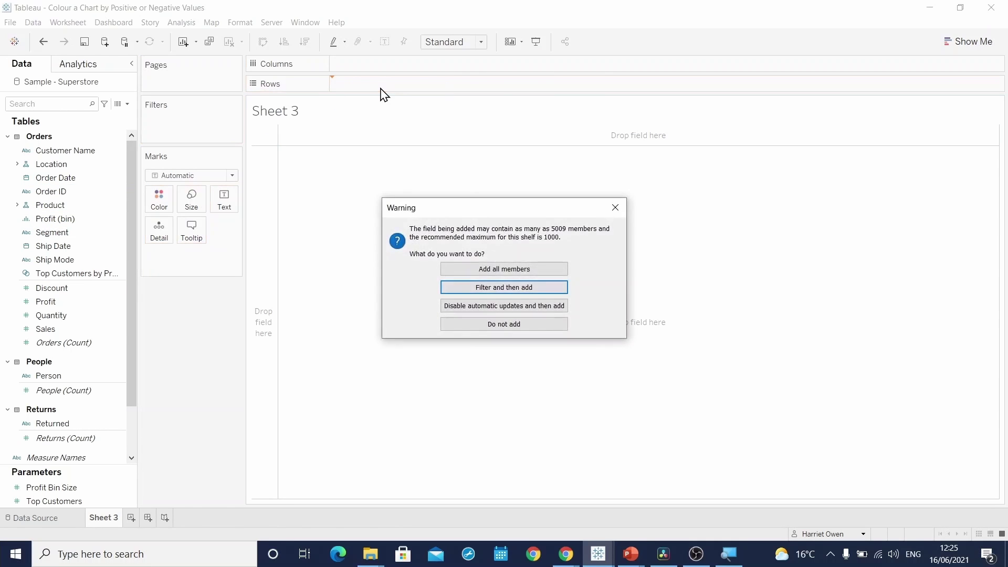
left_click(449, 271)
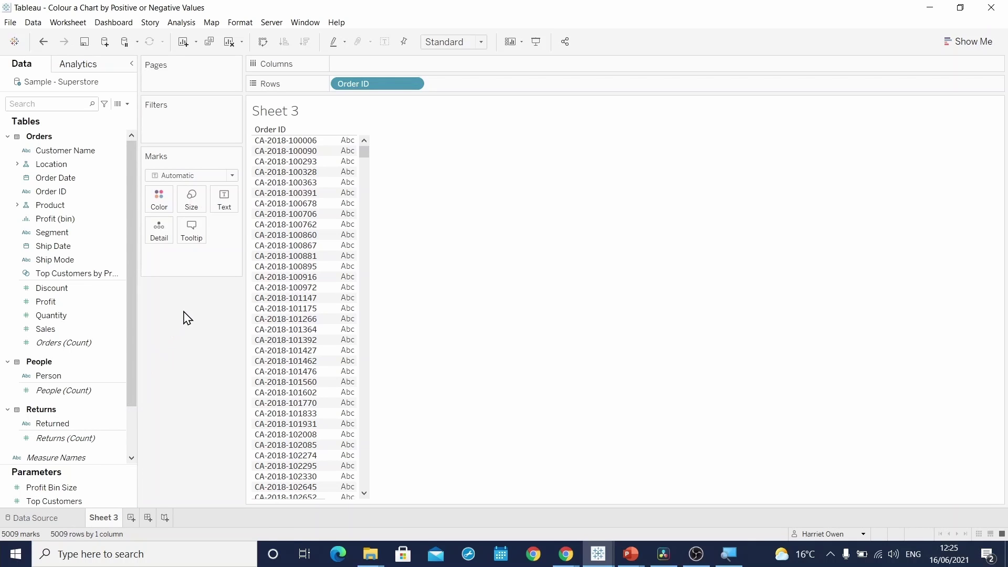
Create a new calculated field and name it Country Code
left_click(126, 104)
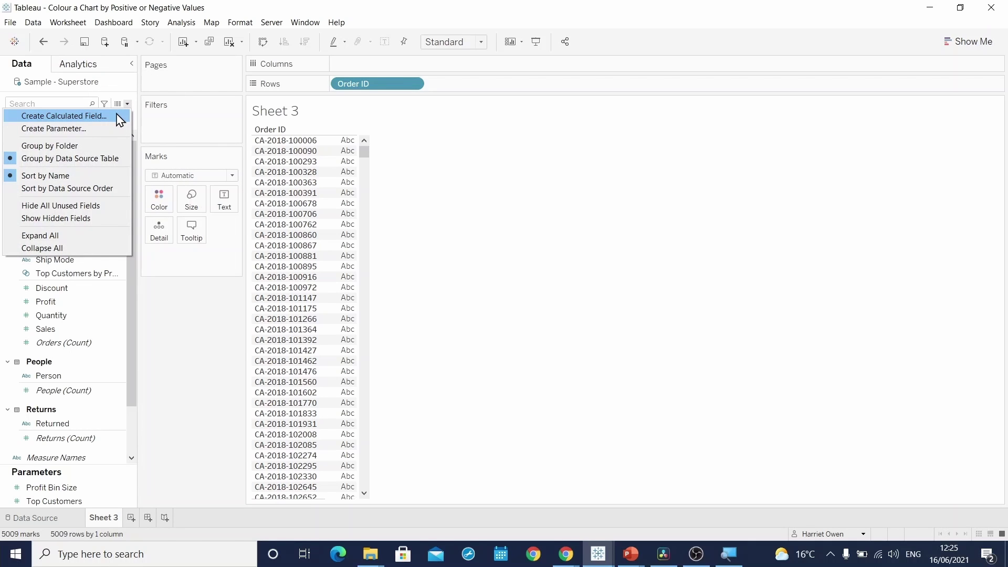
left_click(118, 118)
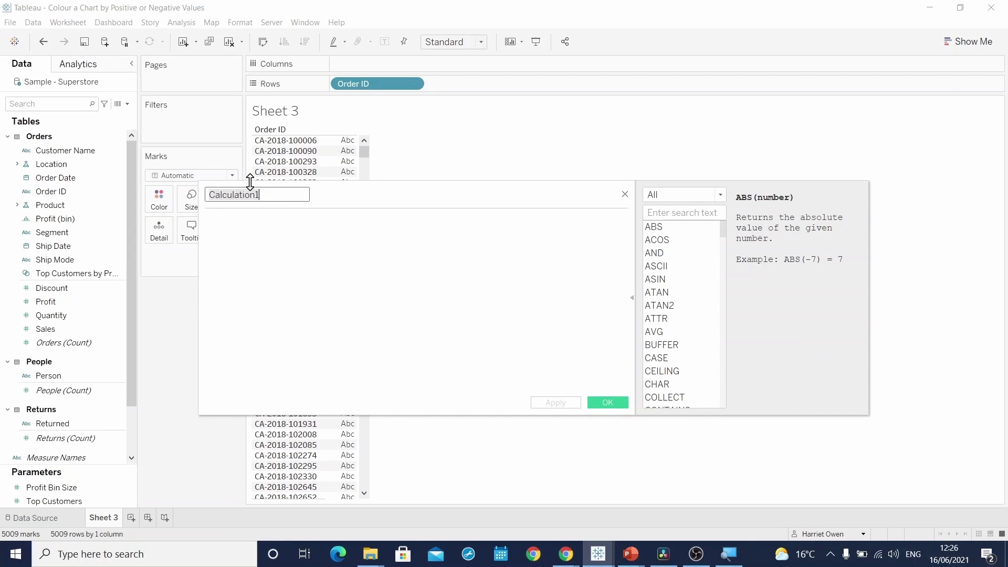
left_click_drag(271, 194, 207, 195)
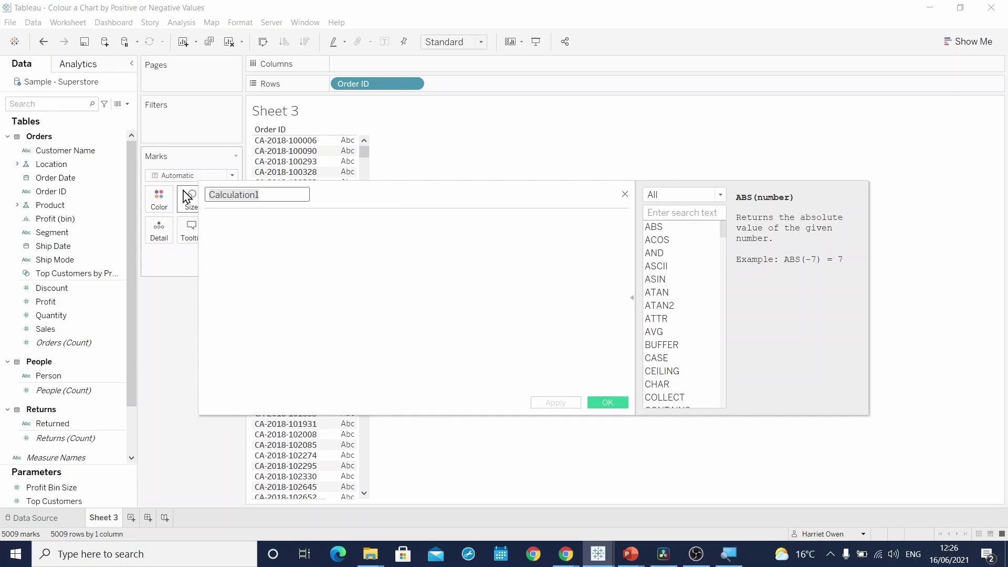
type("Country ")
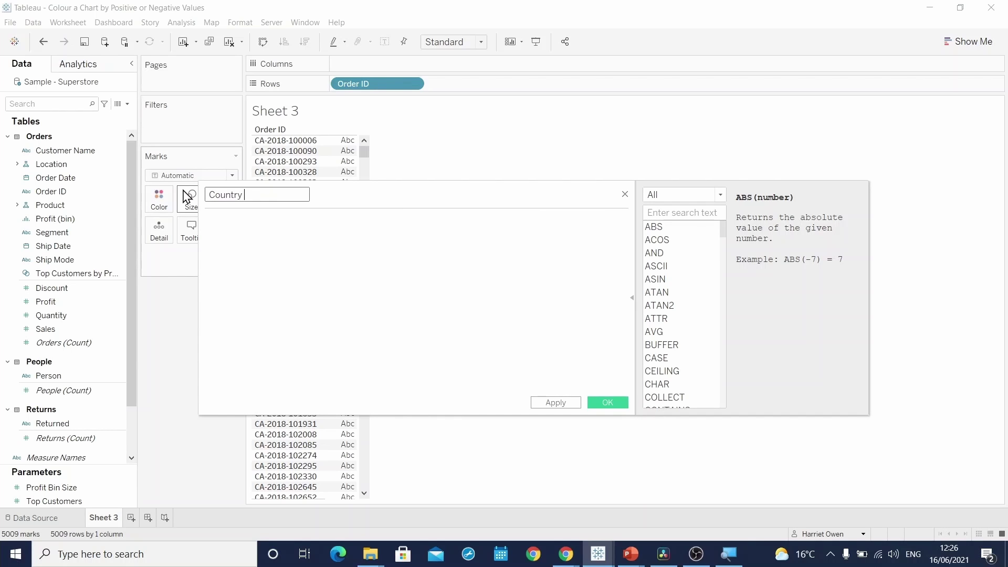
type("Code")
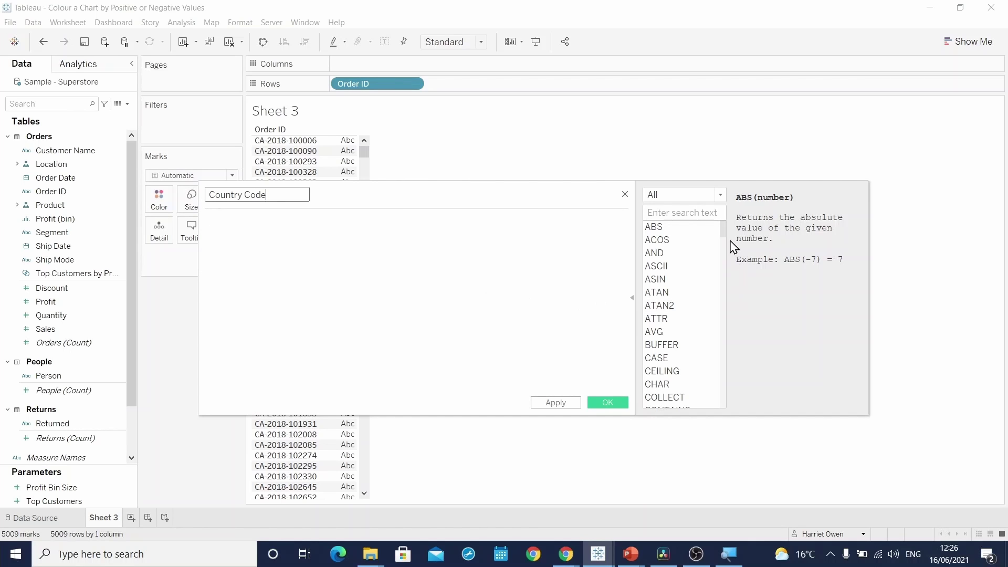
mouse_move(724, 230)
left_mouse_down()
mouse_move(725, 286)
mouse_move(725, 212)
left_mouse_up()
Filter the function list to String functions and show the LEFT function's help
left_click(722, 195)
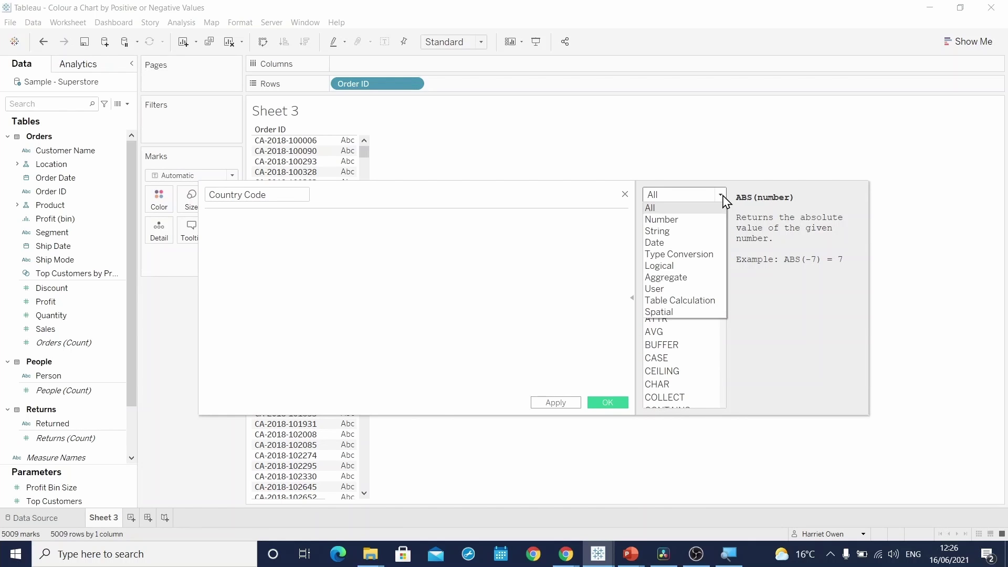
left_click(676, 232)
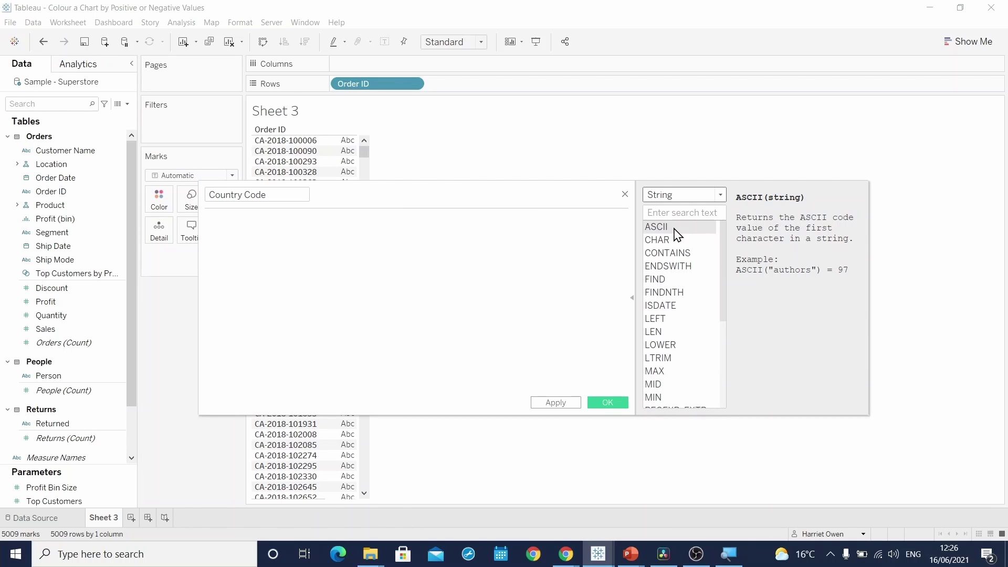
left_click(661, 322)
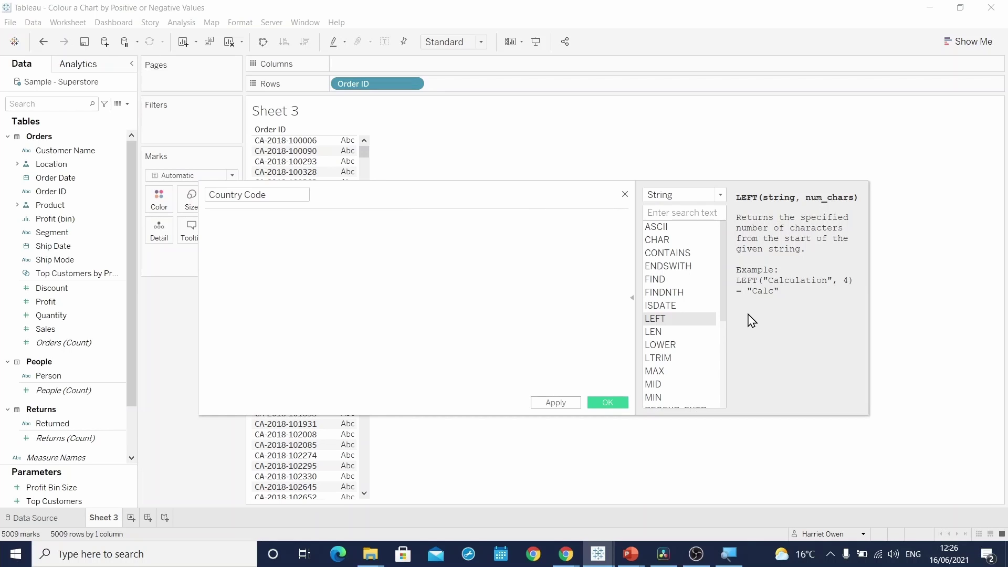
Enter LEFT([Order ID],2) as the Country Code formula and confirm it
left_click(482, 261)
type("left")
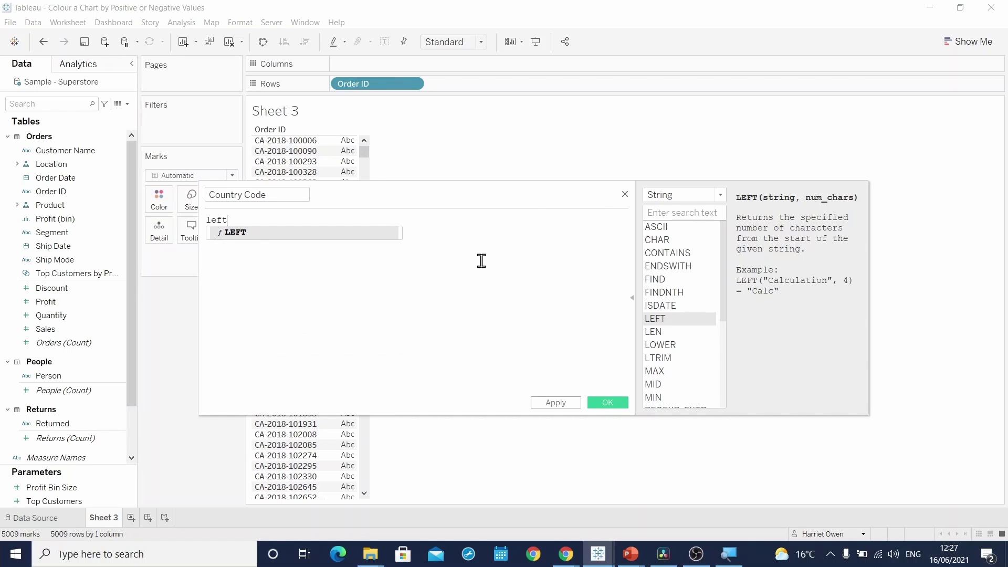
key("Return")
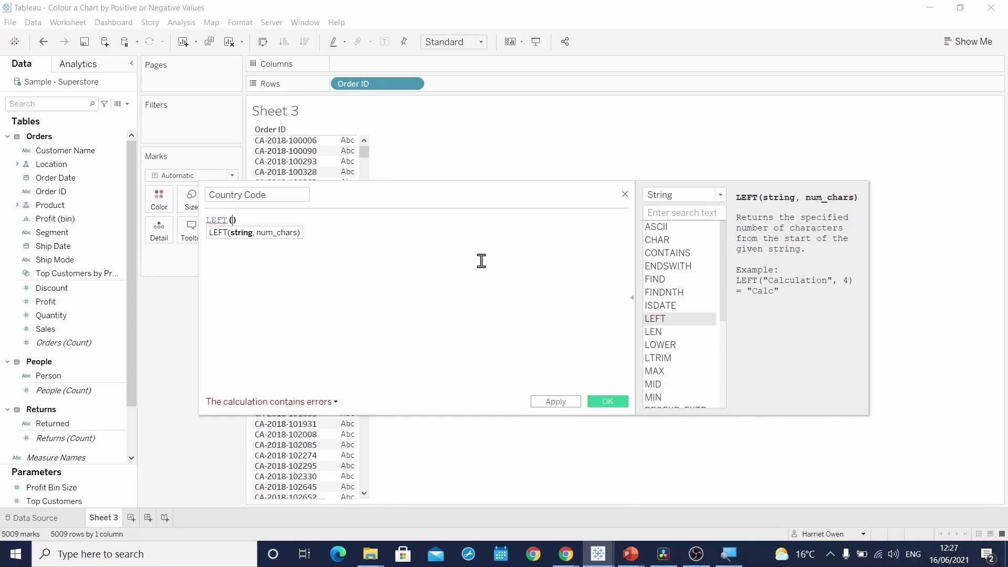
type("or")
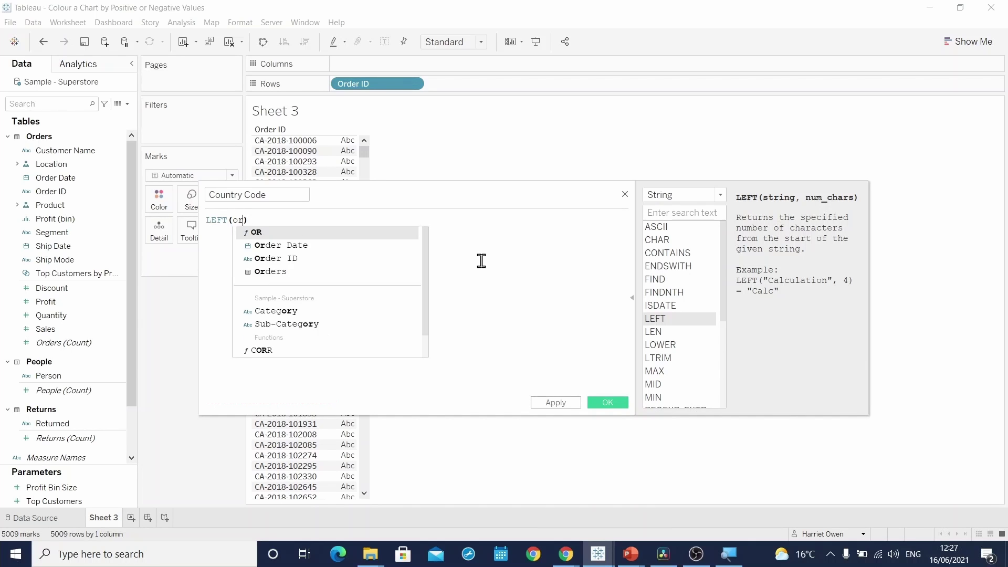
type("der")
key("Return")
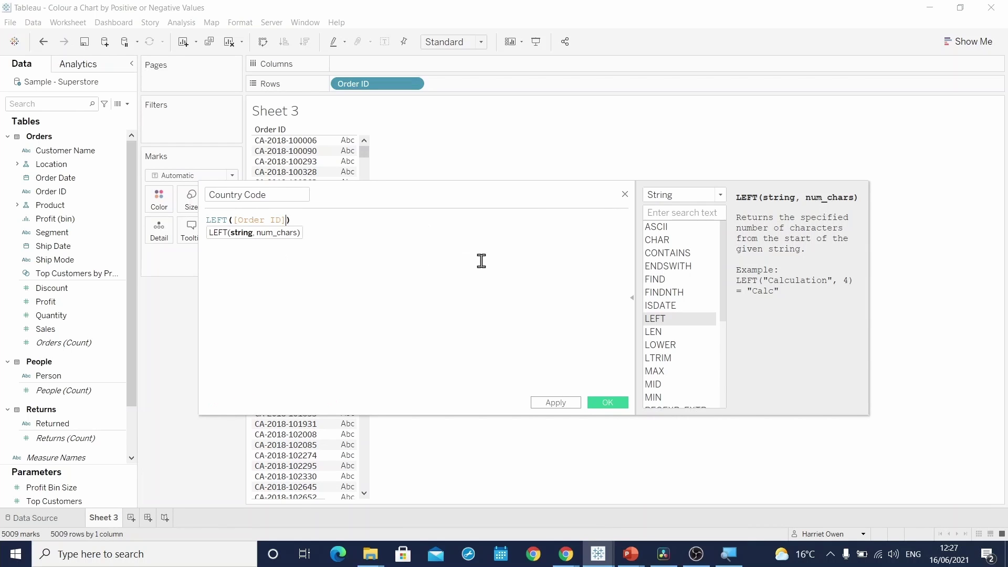
type(",")
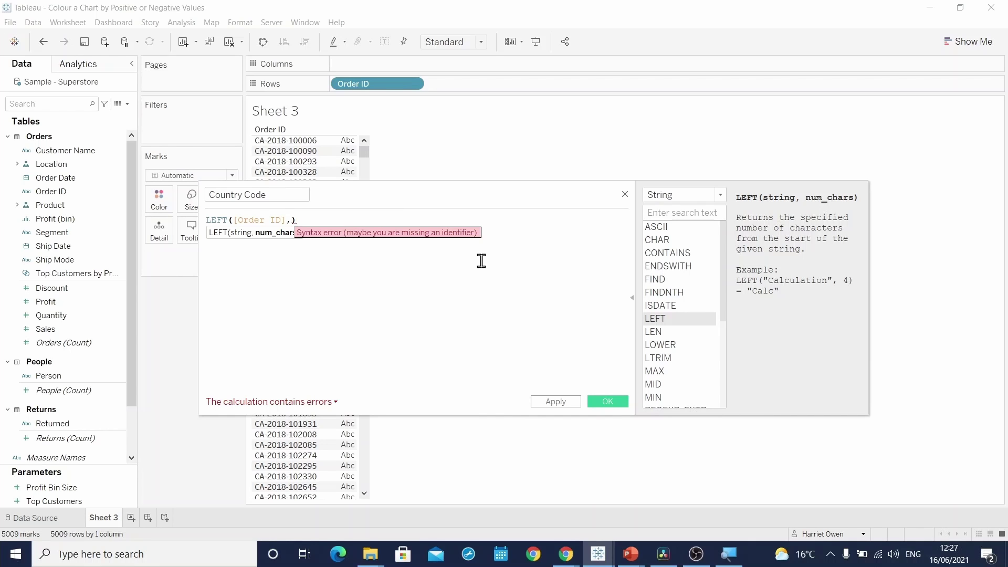
type("2)")
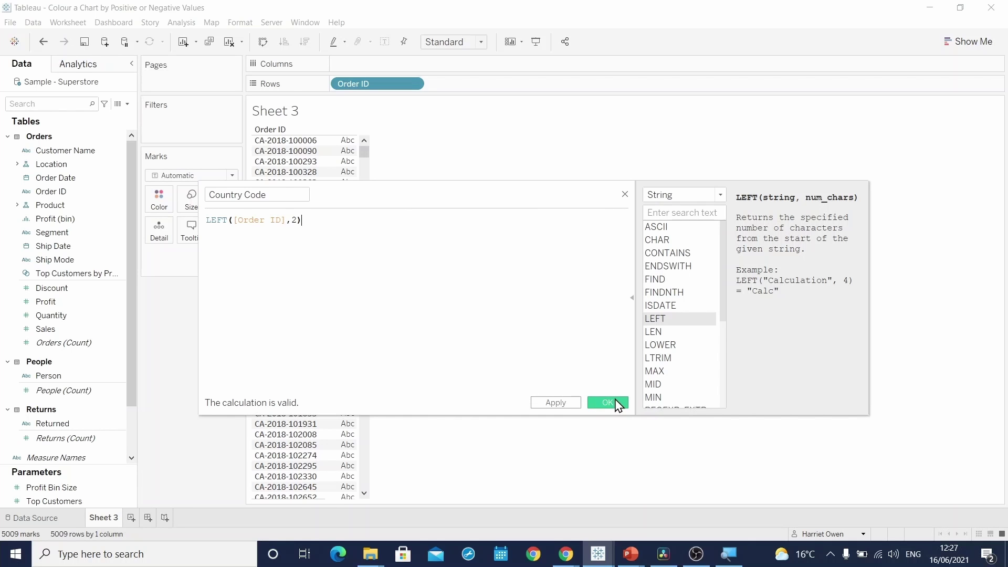
left_click(608, 403)
Add Country Code to Rows beside Order ID and check codes like CA and US
left_click_drag(50, 152, 463, 94)
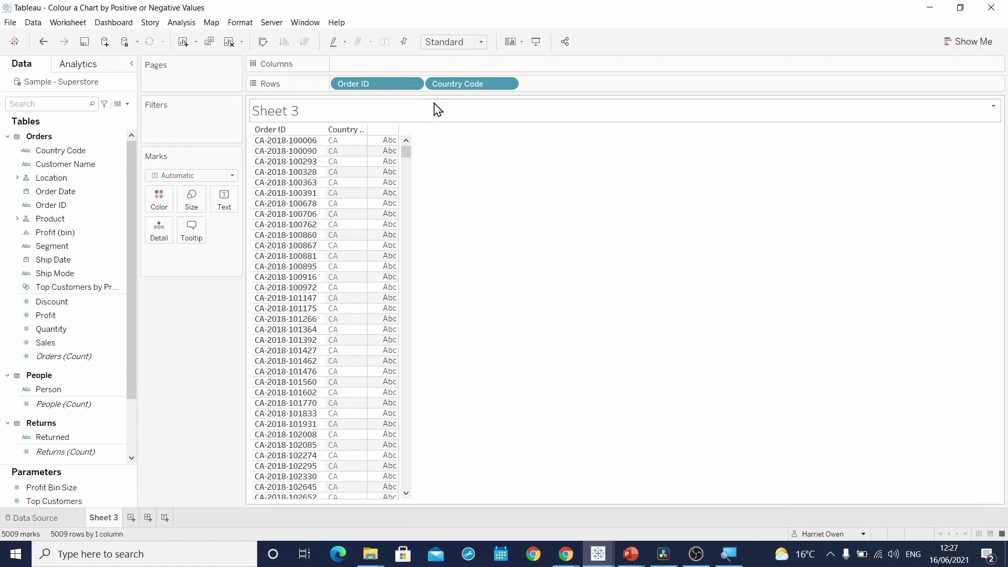
left_click(345, 140)
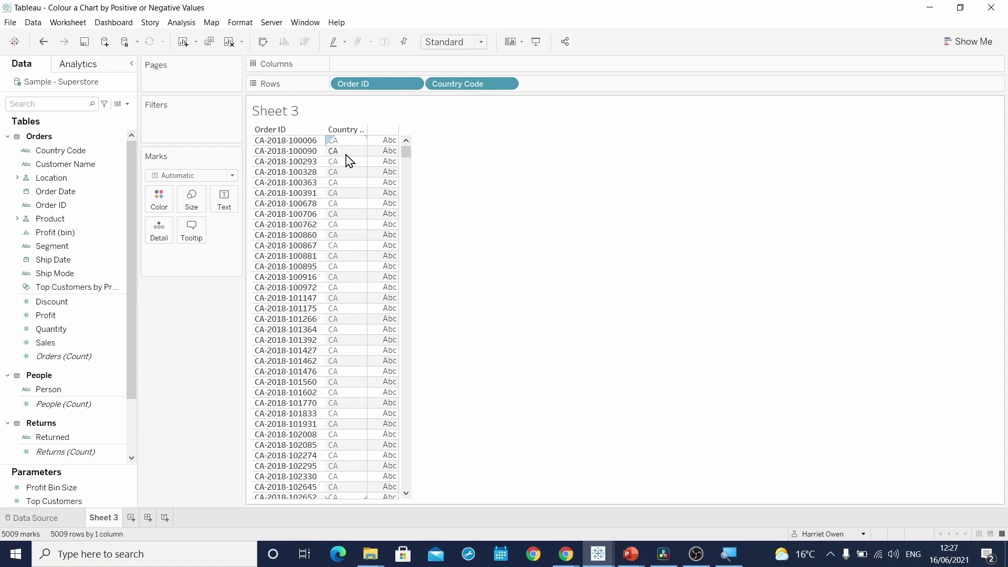
left_click_drag(406, 151, 404, 447)
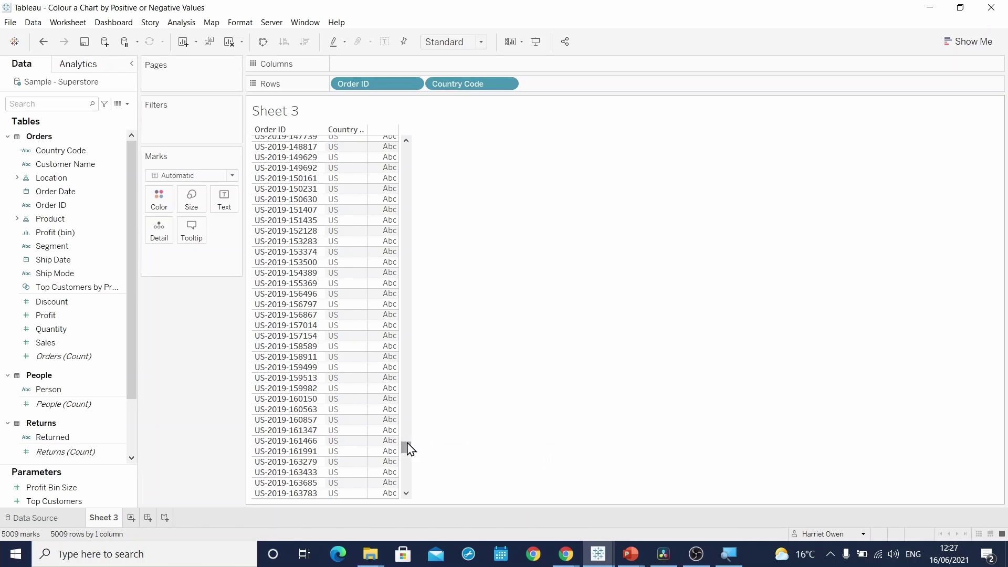
left_click_drag(406, 447, 434, 142)
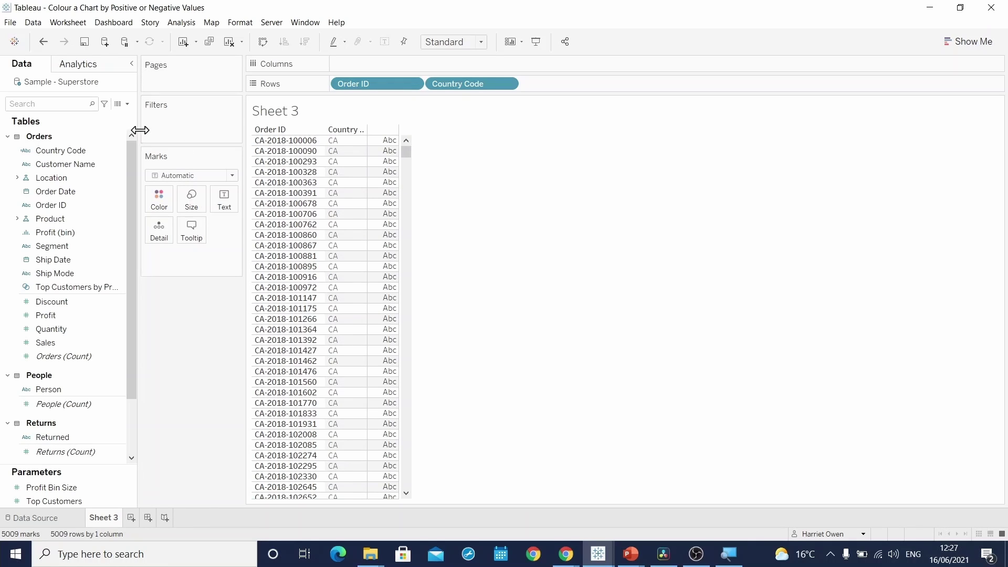
left_click(127, 103)
type("Ye")
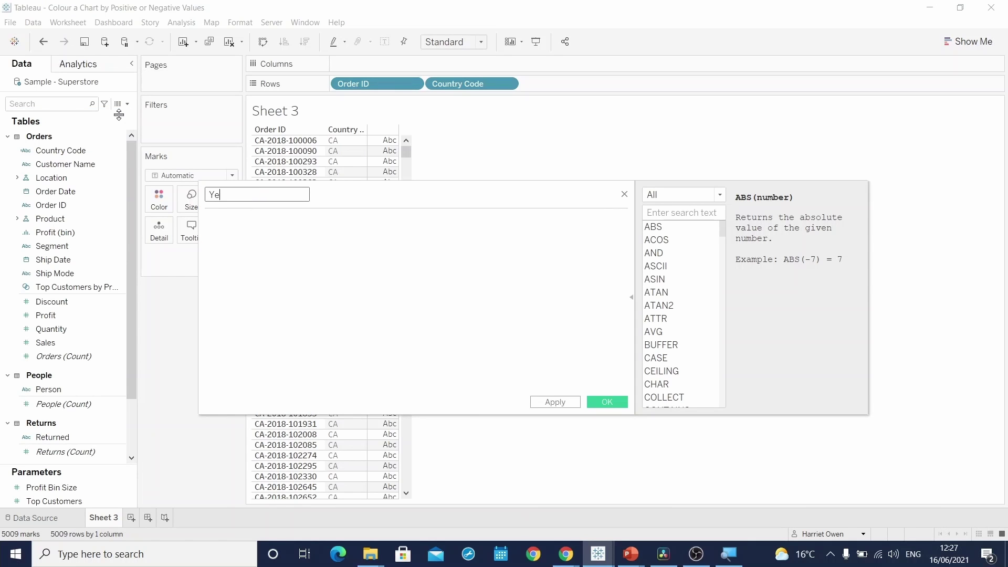
type("ar")
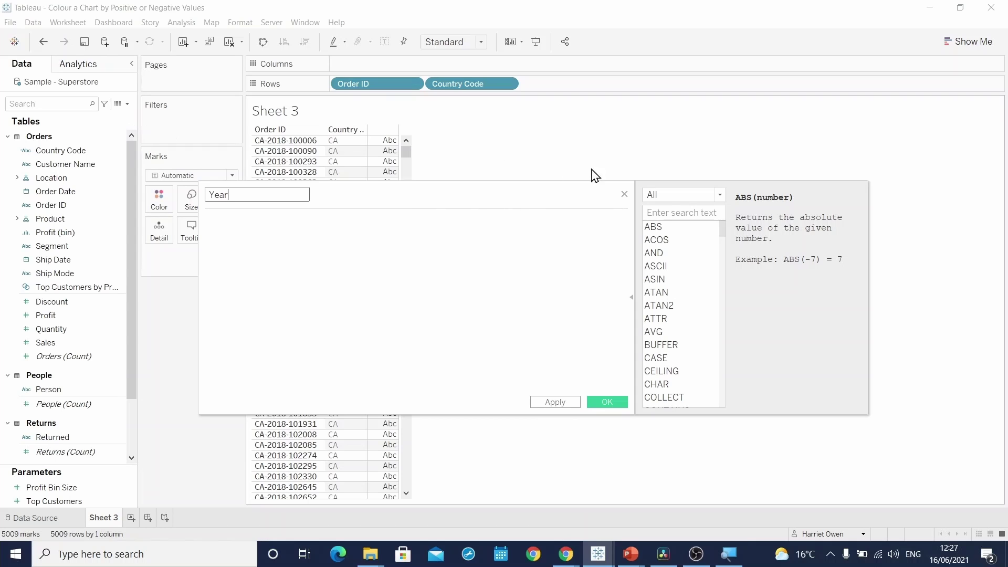
Filter functions to String and show MID's description for the new Year field
left_click(655, 195)
left_click(668, 231)
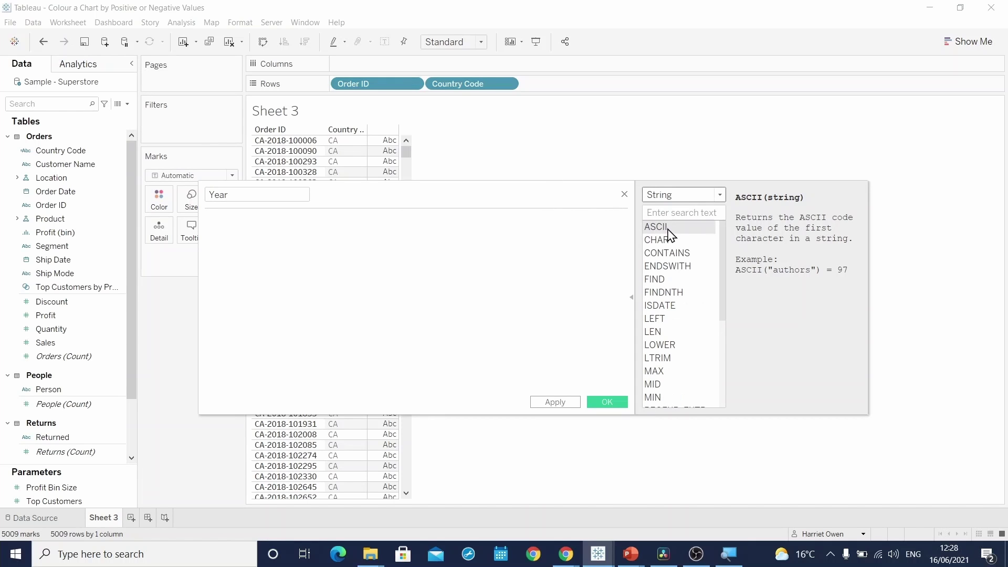
scroll(670, 268, "down", 1)
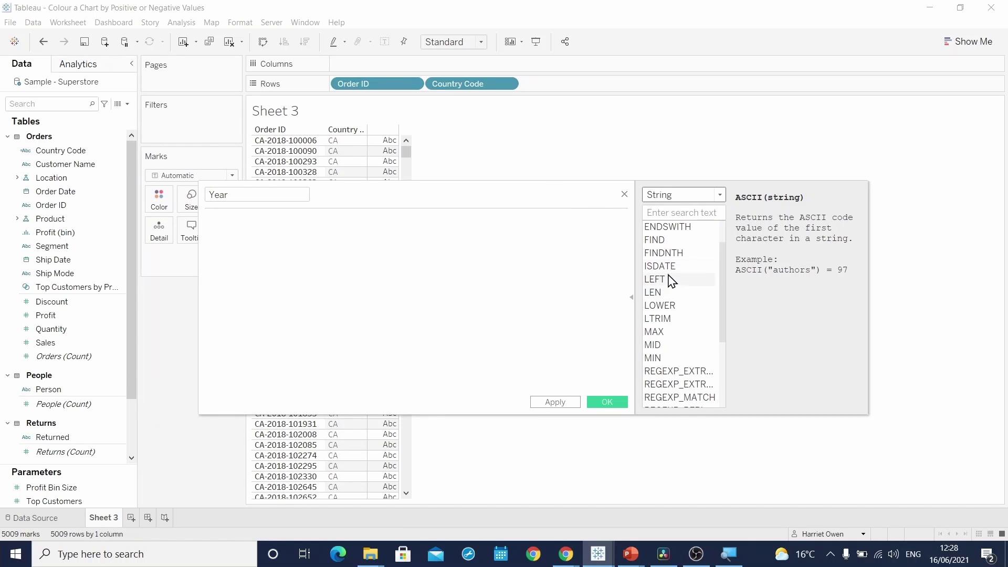
left_click(671, 347)
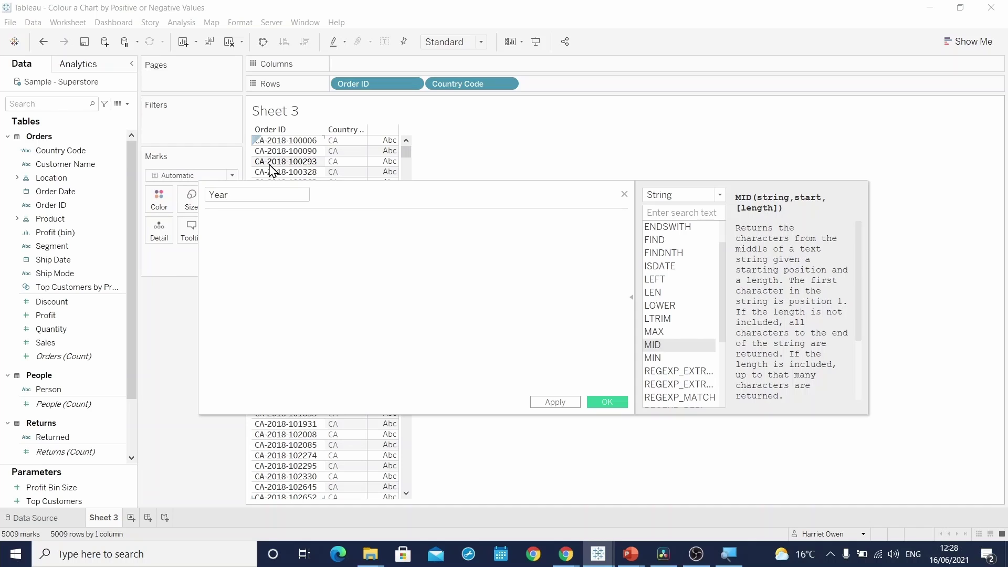
left_click(249, 222)
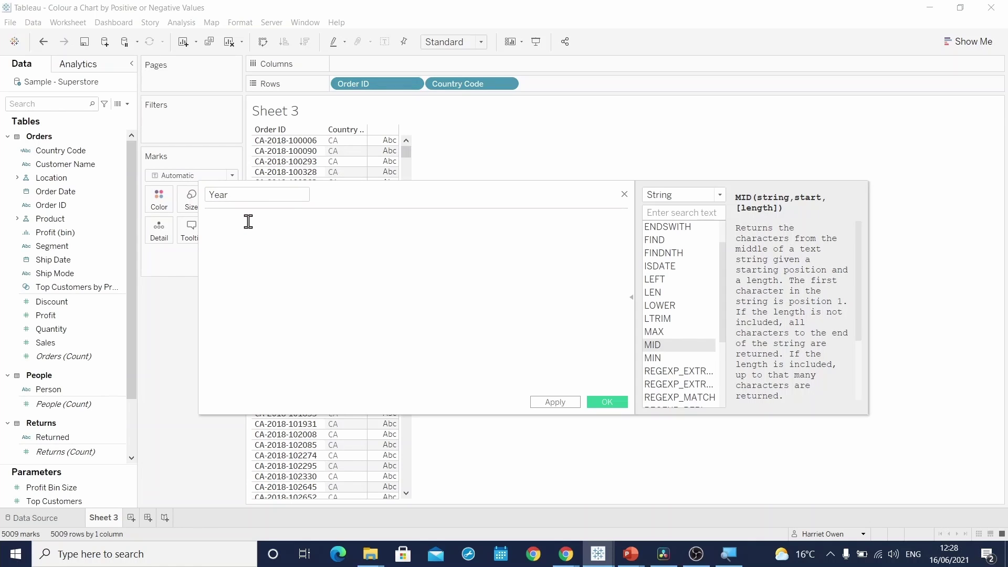
type("Mid")
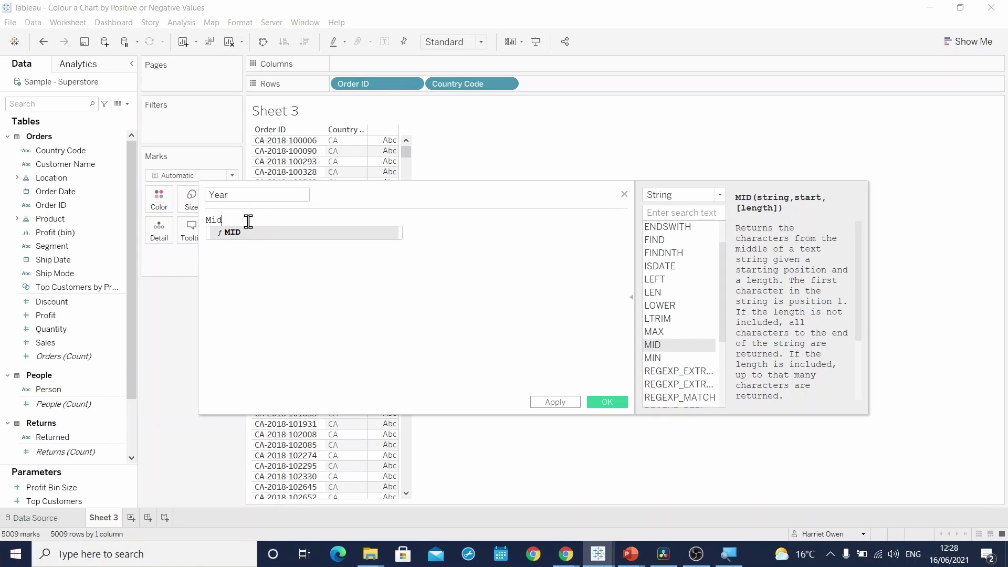
Enter MID([Order ID],4,4) as the Year formula and save it
key("Return")
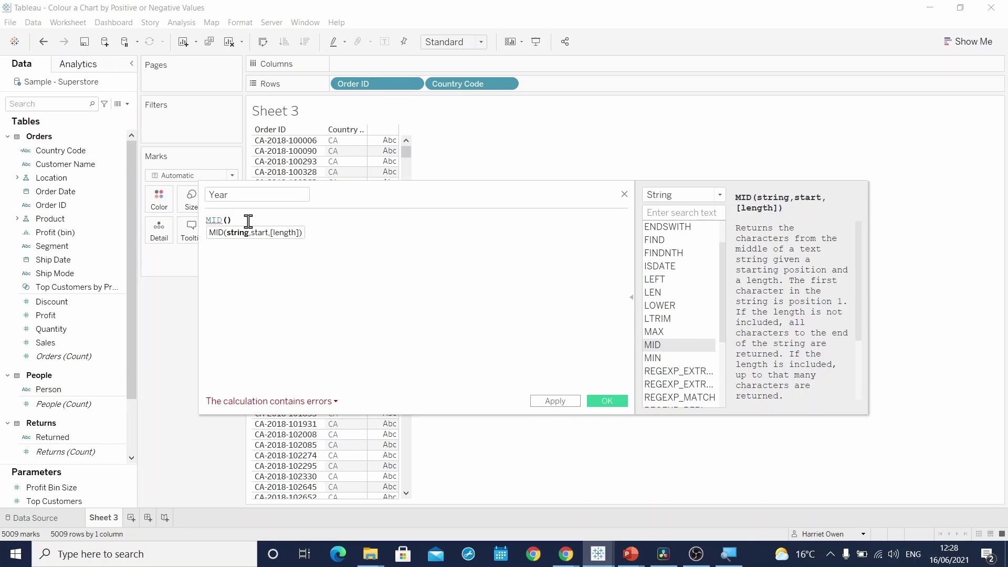
type("Ord")
key("Down")
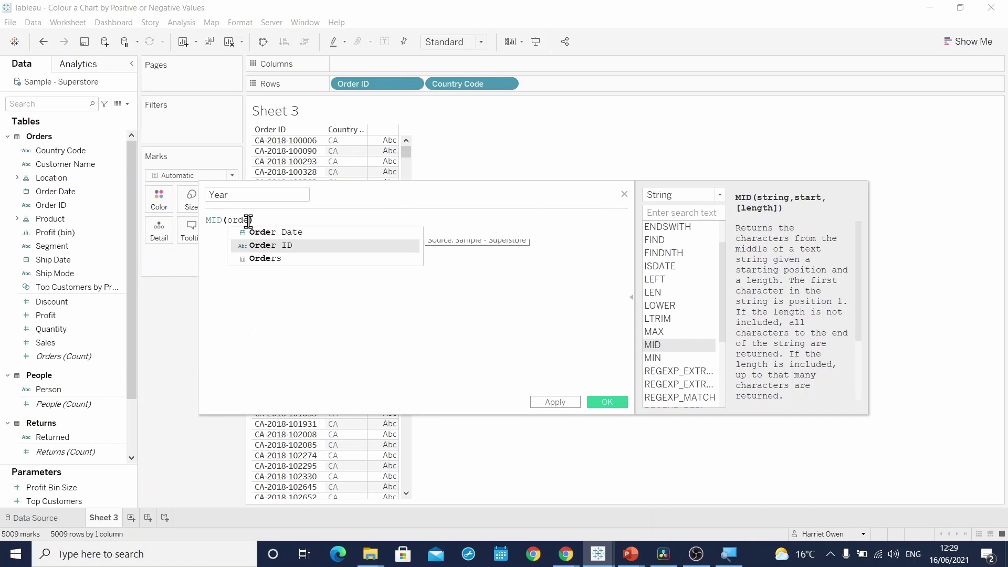
key("Return")
type(",")
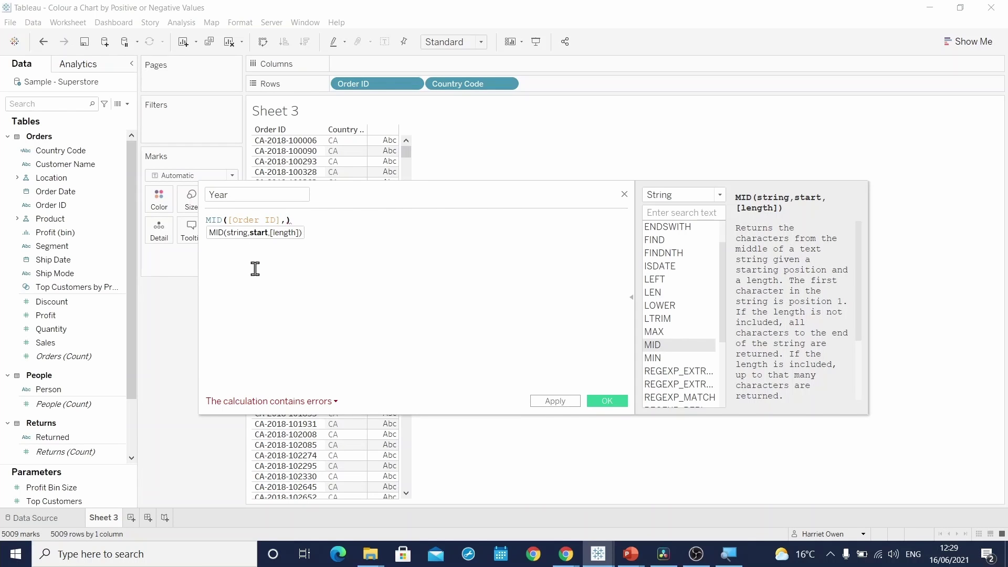
type("4,")
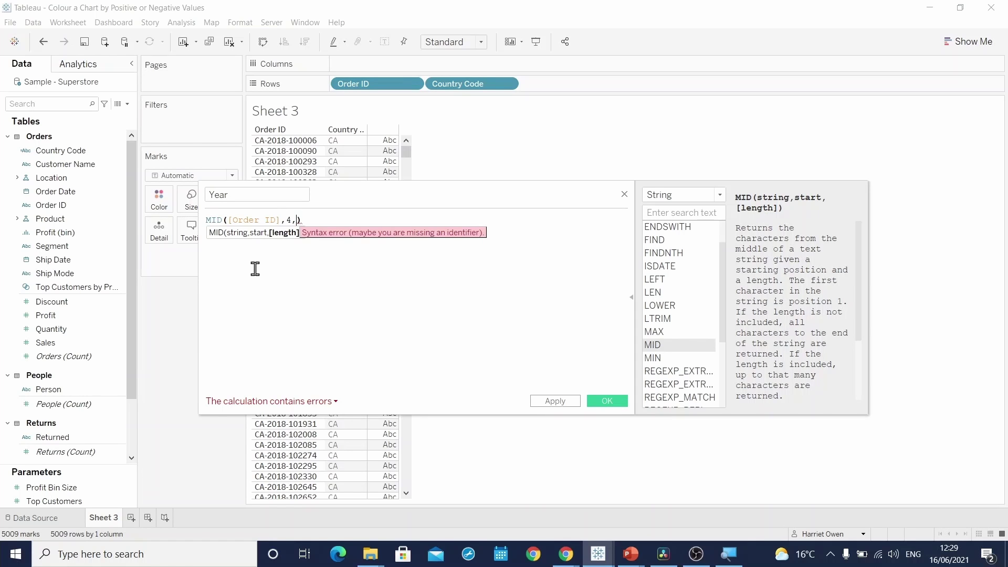
type("4")
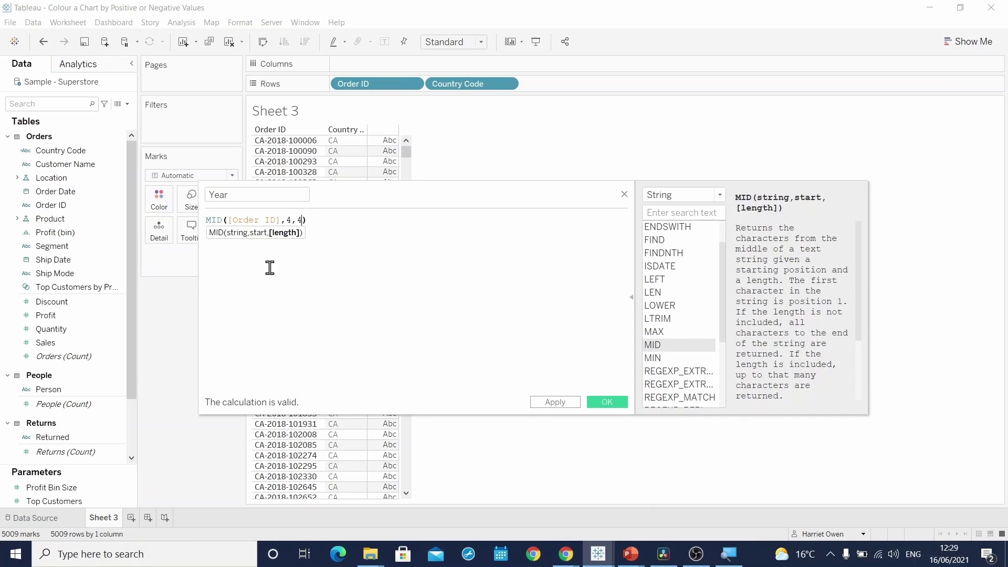
type(")")
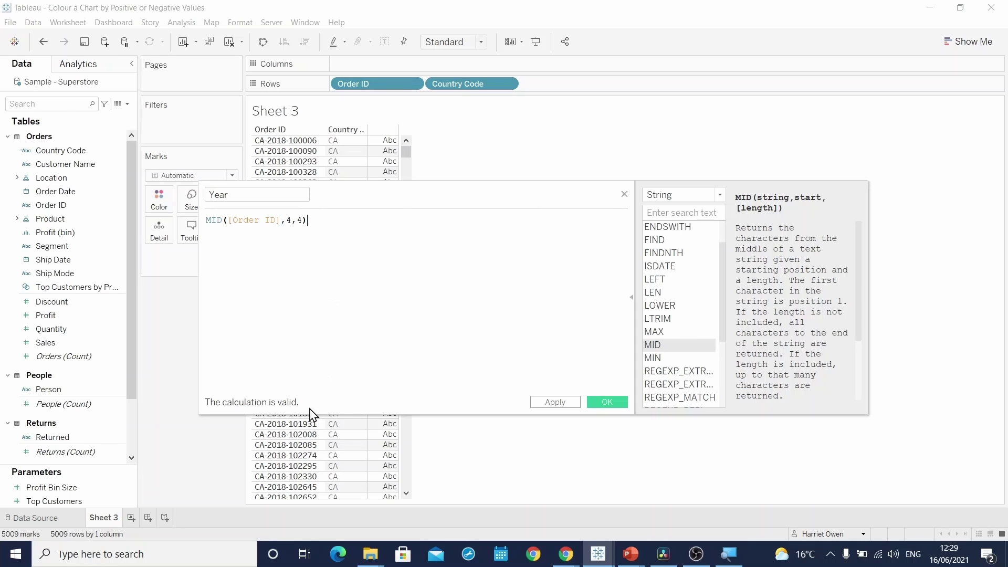
left_click(615, 407)
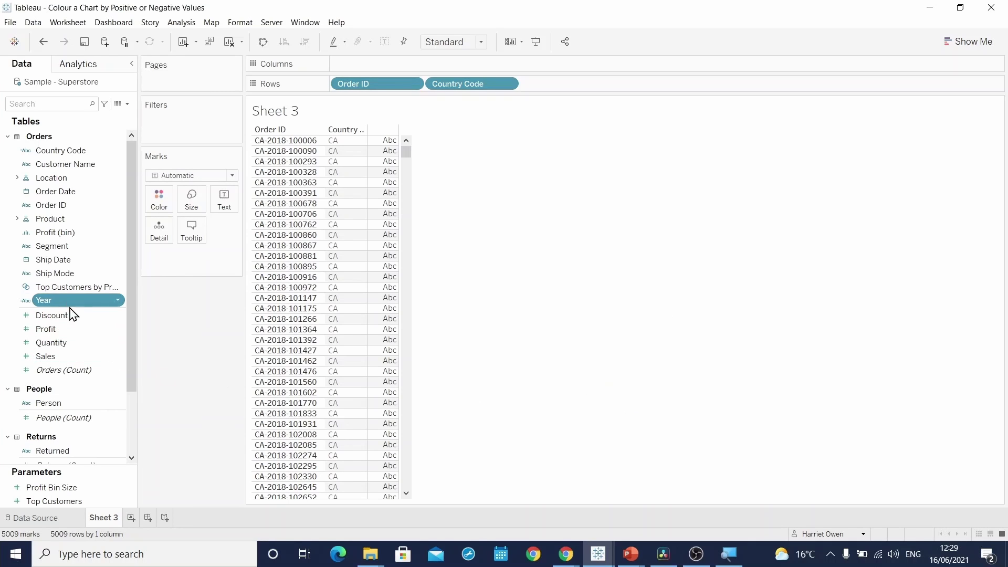
Add Year to Rows, showing years 2018–2021 beside each order ID and country code
mouse_move(49, 301)
left_mouse_down()
mouse_move(426, 187)
mouse_move(561, 82)
left_mouse_up()
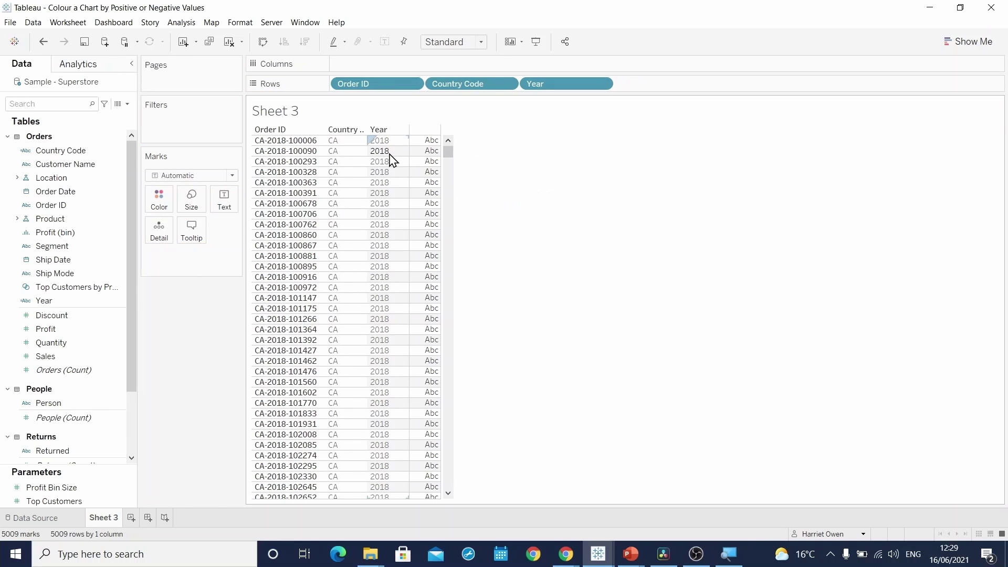
scroll(448, 158, "down", 3)
mouse_move(448, 157)
left_mouse_down()
mouse_move(437, 319)
mouse_move(455, 504)
mouse_move(432, 124)
left_mouse_up()
Create the Order Number calculated field with the formula RIGHT([Order ID],6)
left_click(127, 103)
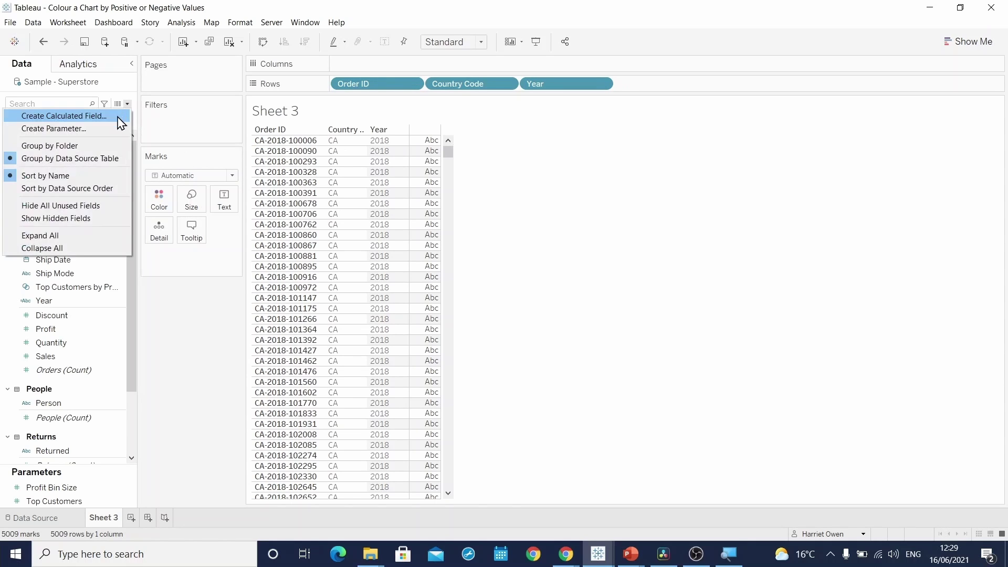
left_click(118, 123)
type("Orde")
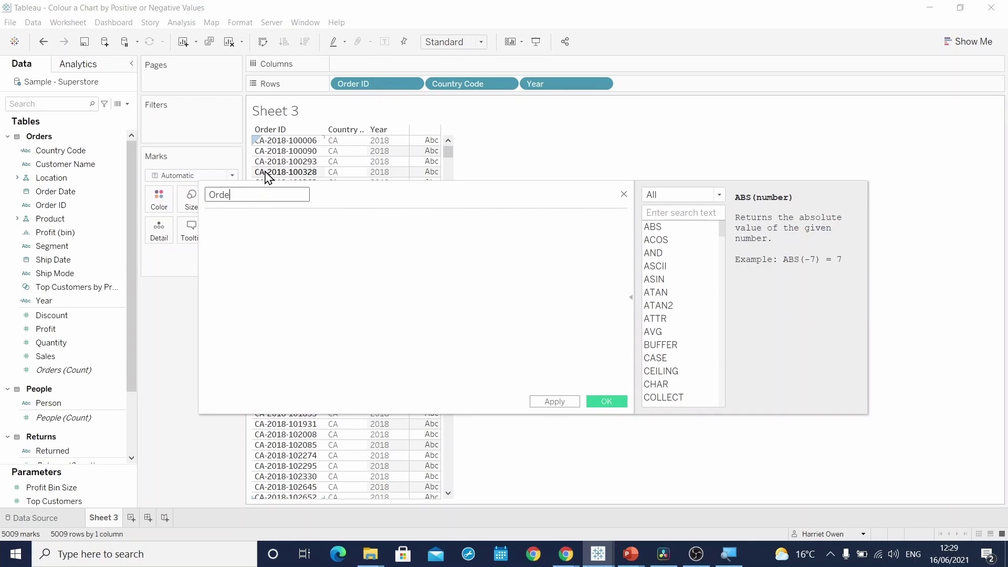
type("r Number")
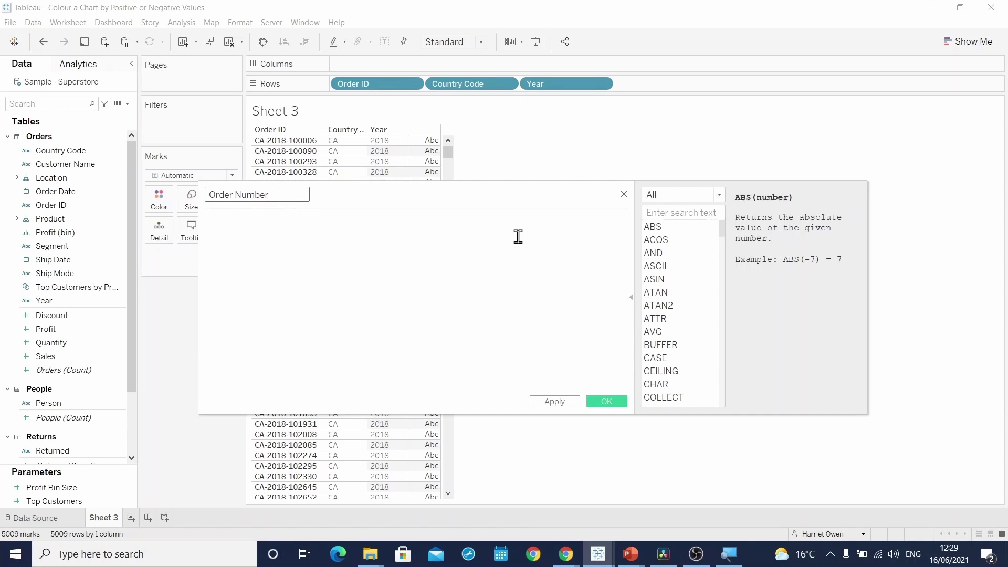
left_click(491, 237)
type("ri")
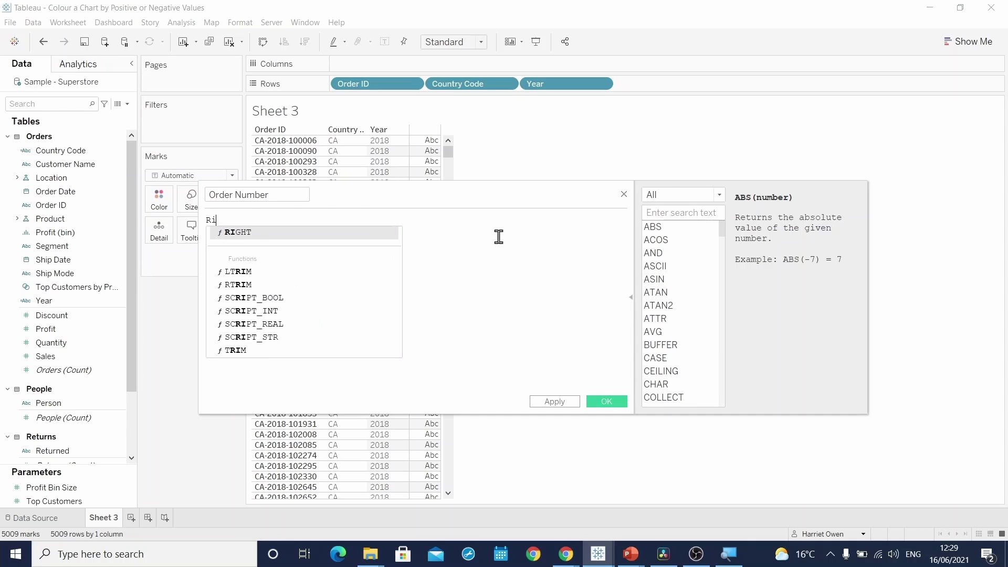
type("ght")
key("Return")
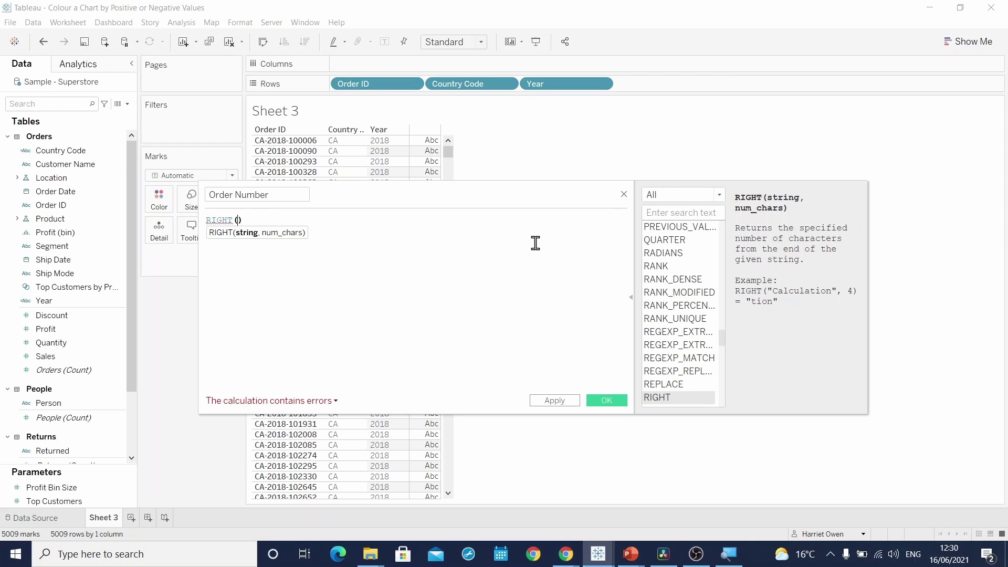
type("[order")
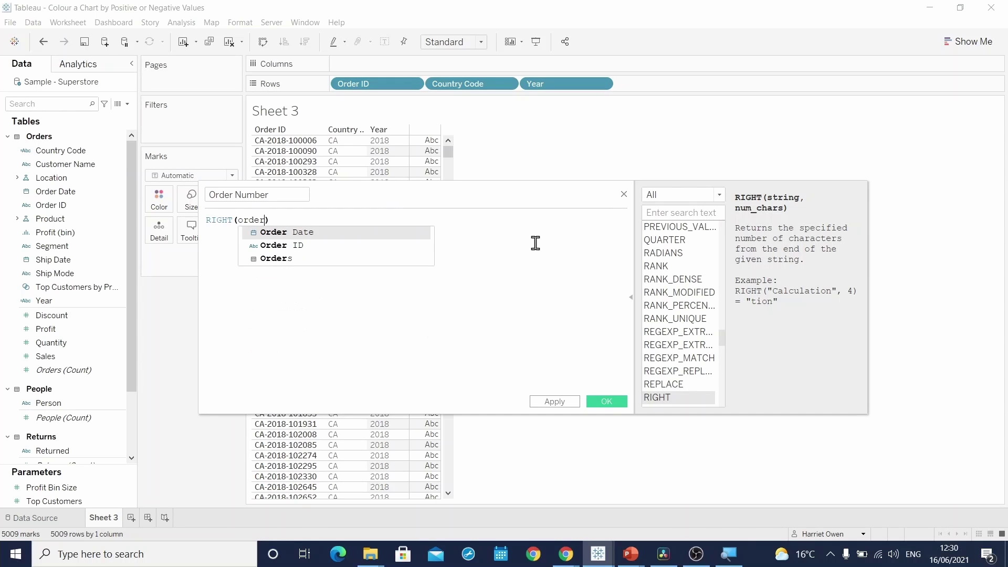
key("Down")
key("Return")
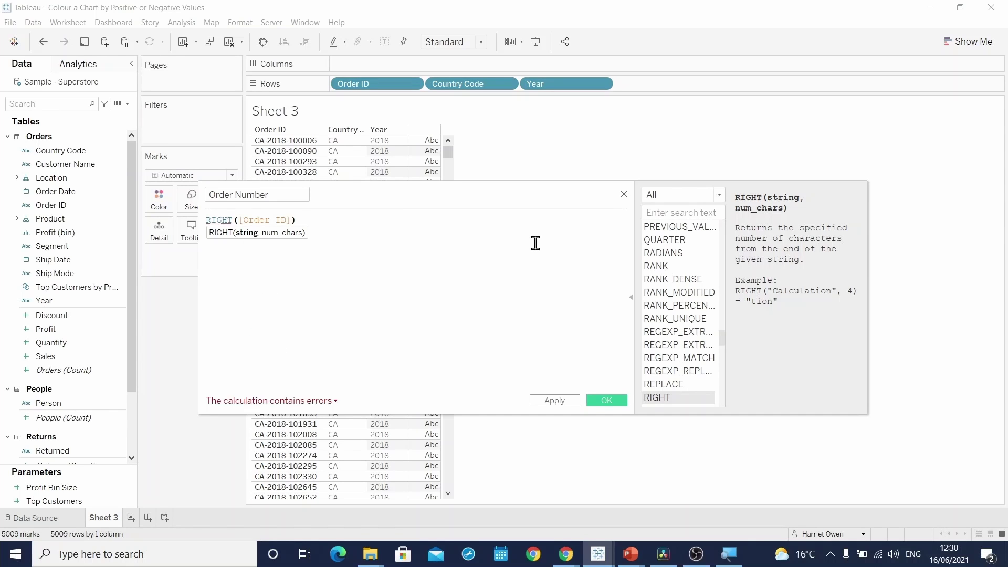
type(",")
type("6")
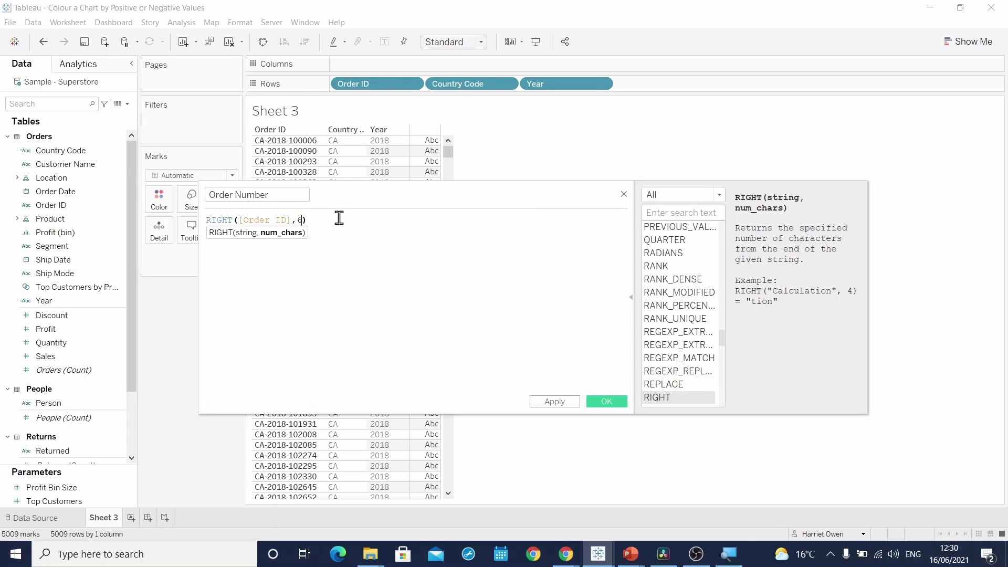
left_click(339, 218)
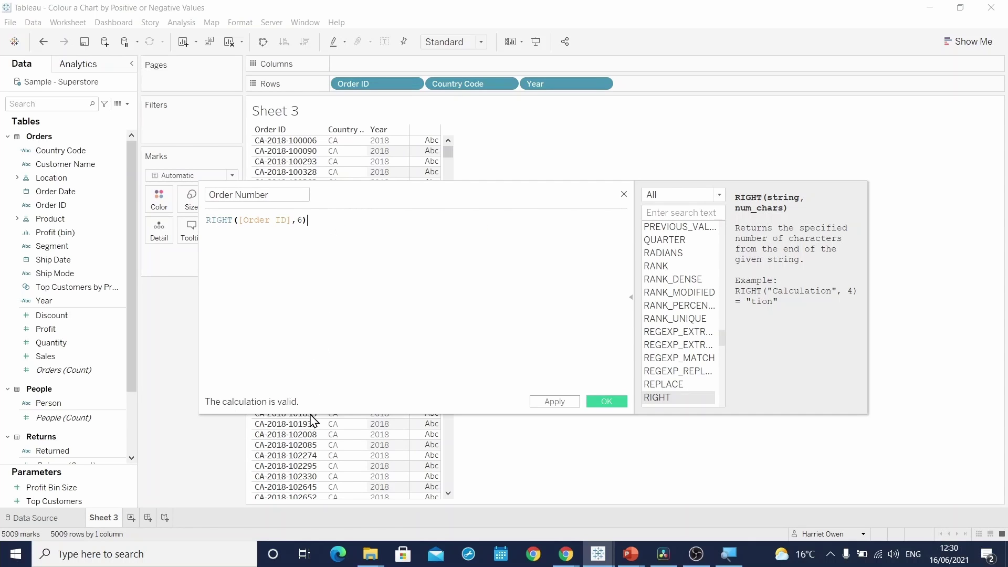
Save Order Number and add it to Rows, showing six-digit numbers like 100006
left_click(604, 402)
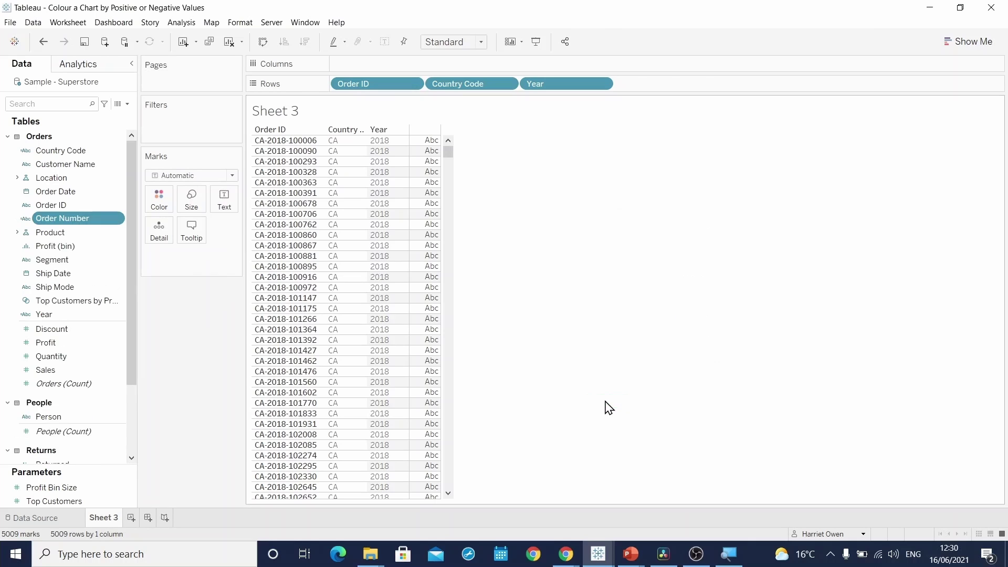
mouse_move(47, 221)
left_mouse_down()
mouse_move(716, 75)
mouse_move(667, 82)
left_mouse_up()
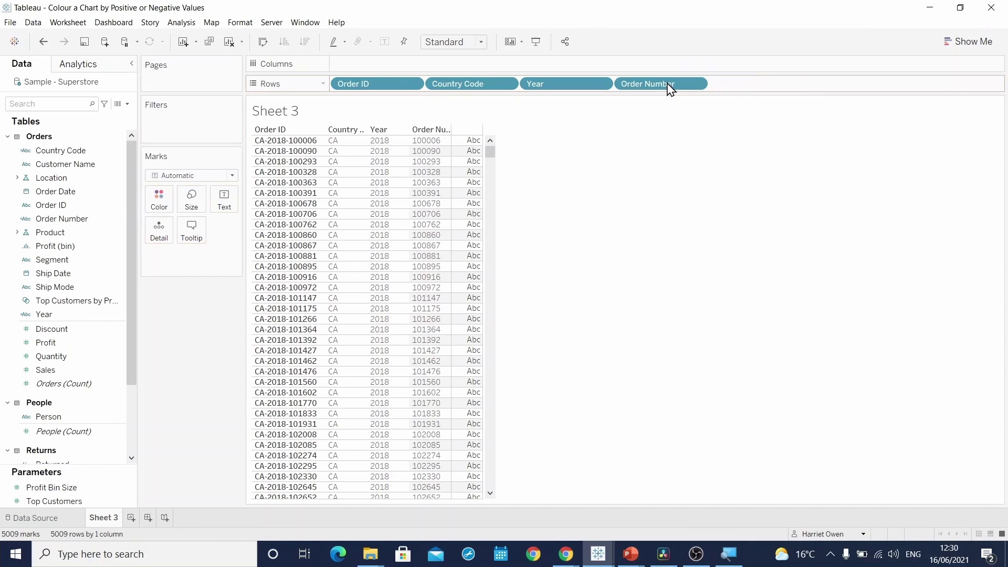